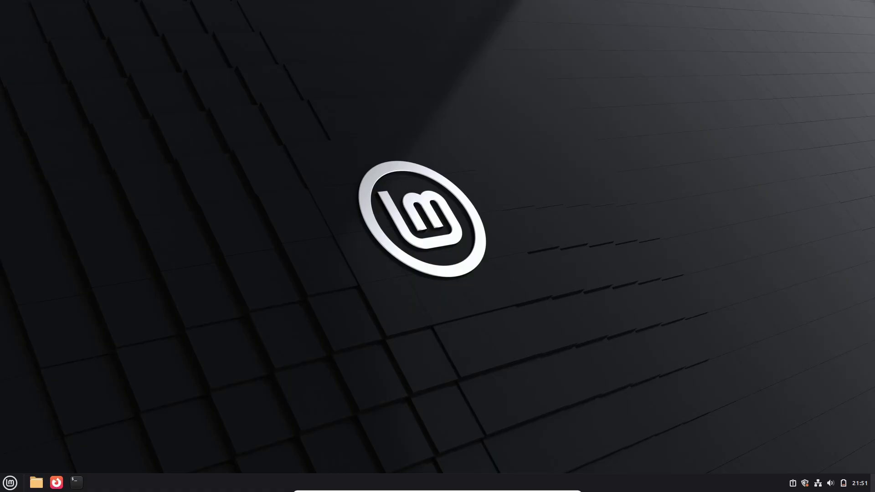
Open a terminal, move it to the upper left and run neofetch
click(76, 482)
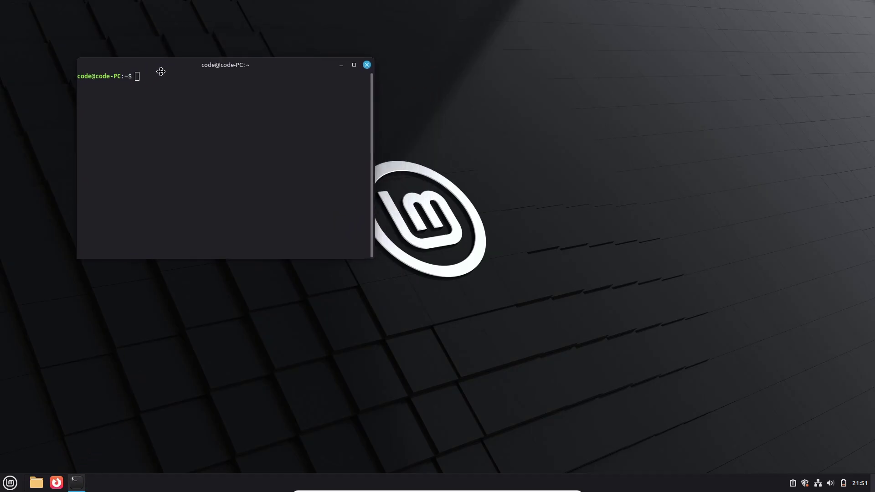
drag(232, 31, 157, 75)
text(neofetch)
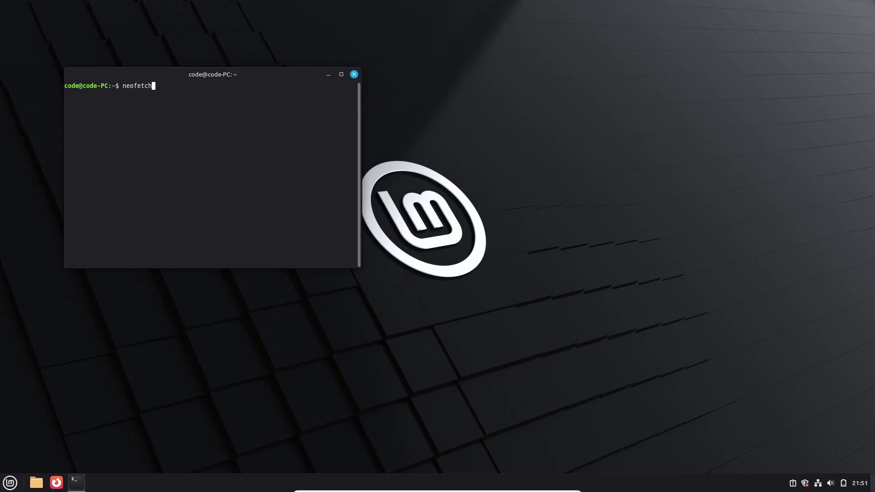
key(Return)
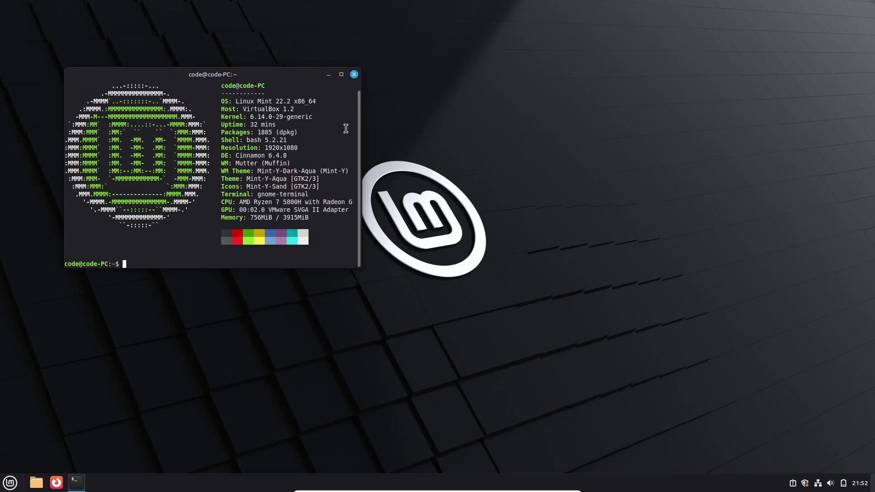
scroll(344, 129, up, 1)
drag(316, 109, 236, 108)
Clear the terminal selection, close the terminal, and open then dismiss the application menu
click(223, 142)
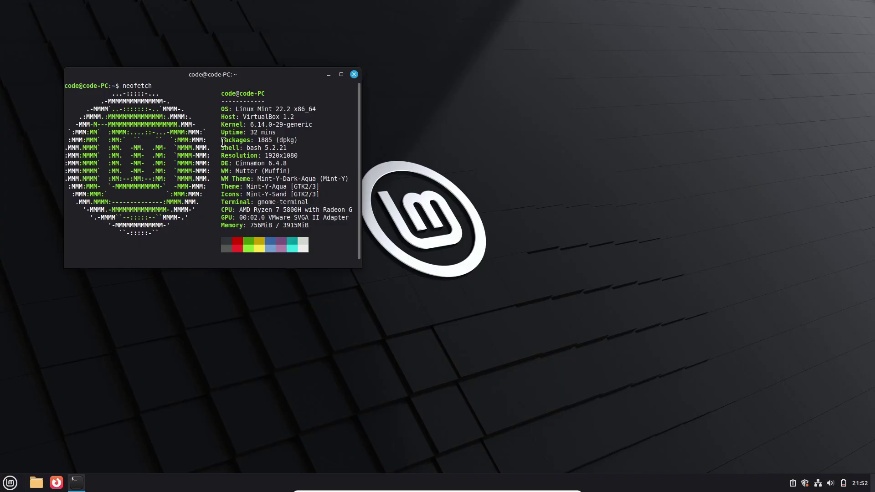
click(355, 75)
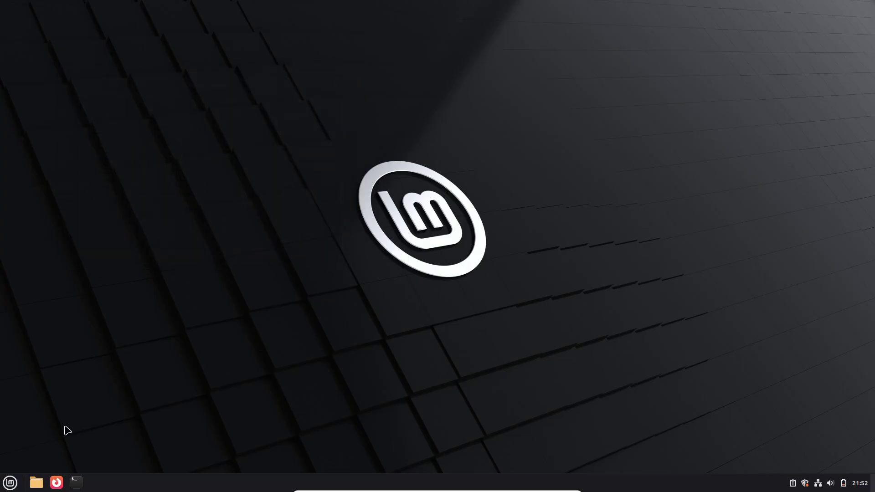
click(10, 482)
click(26, 296)
Launch Software Manager, then view System Info in System Settings and close it
click(11, 482)
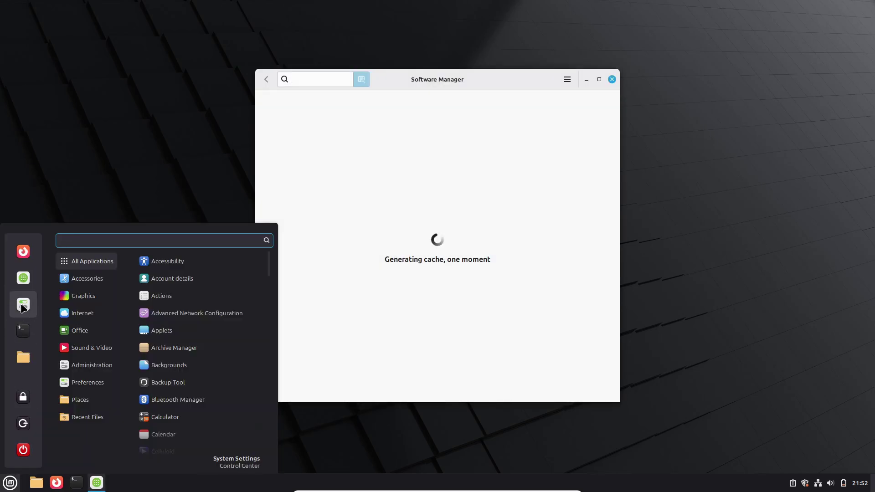
click(526, 105)
click(612, 79)
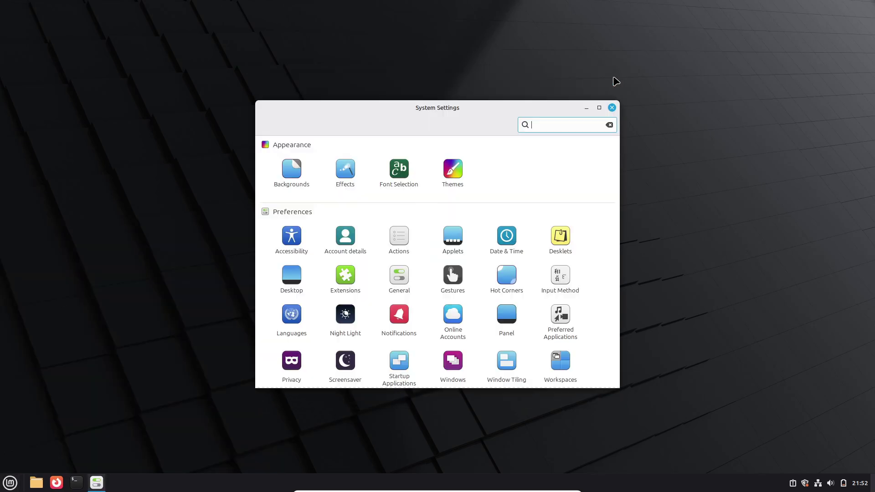
scroll(490, 179, down, 2)
scroll(449, 230, down, 3)
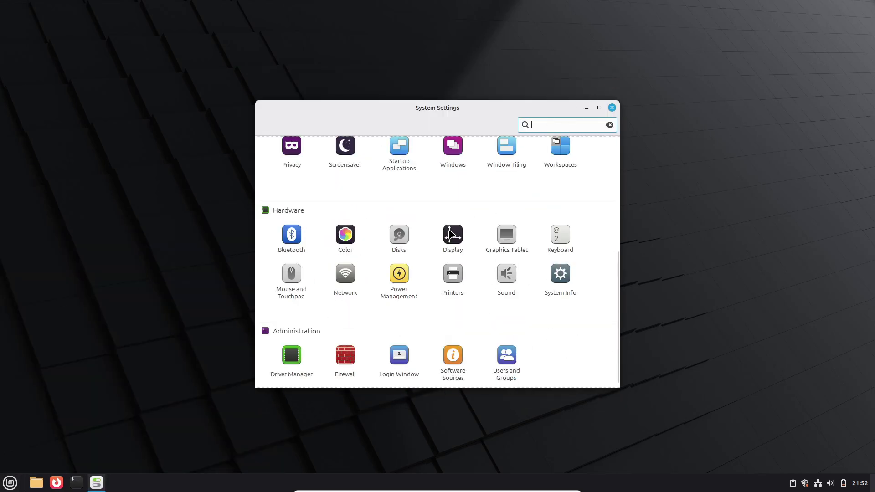
click(570, 267)
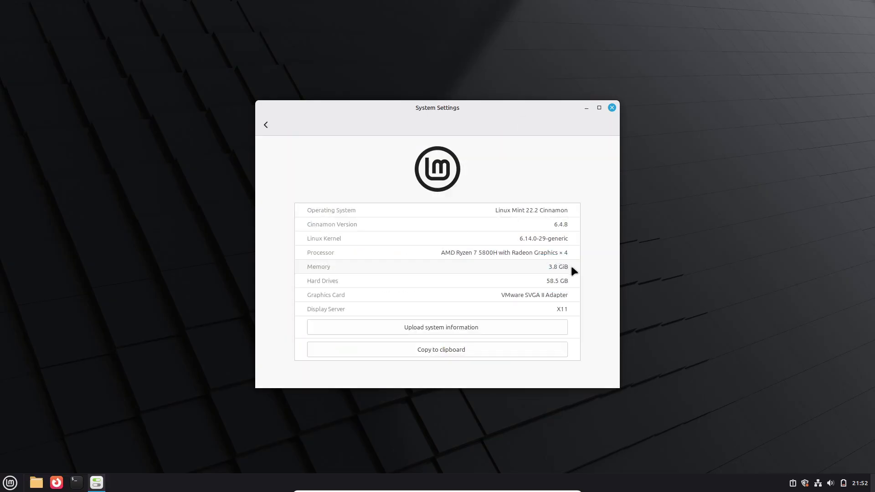
click(612, 108)
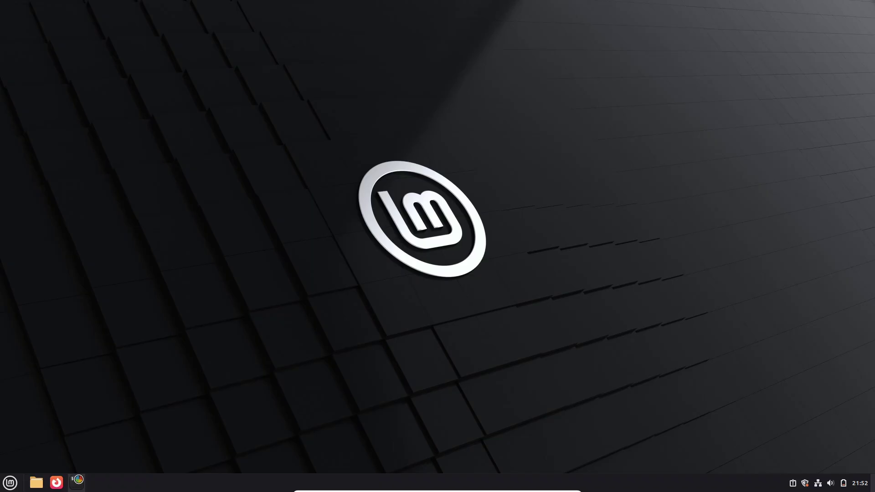
Run neofetch in a new terminal and highlight the kernel line 6.14.0-29-generic
click(77, 480)
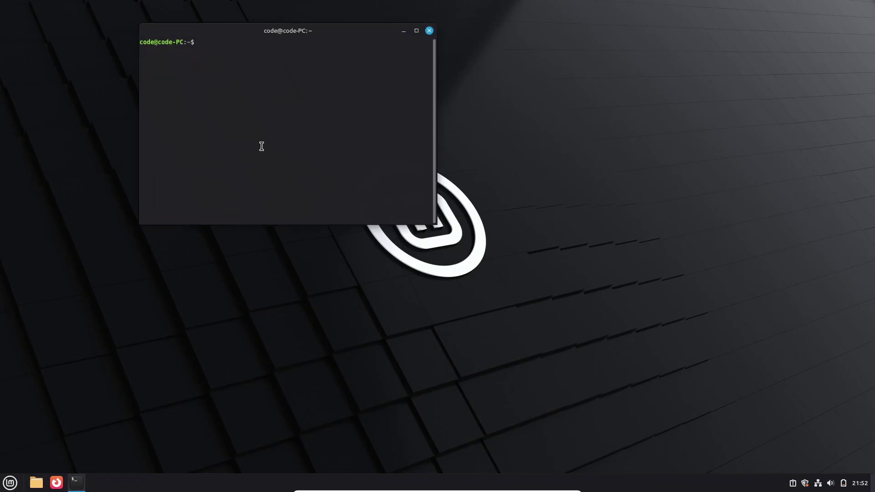
text(neofet)
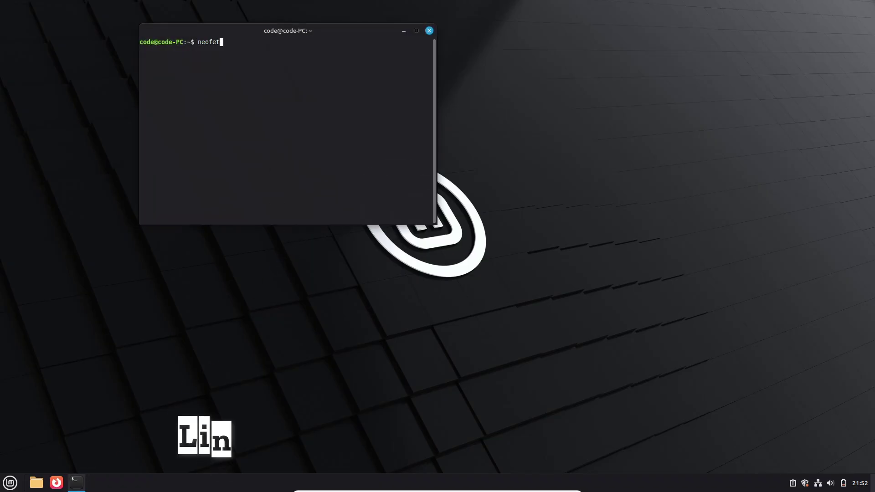
text(ch)
key(Return)
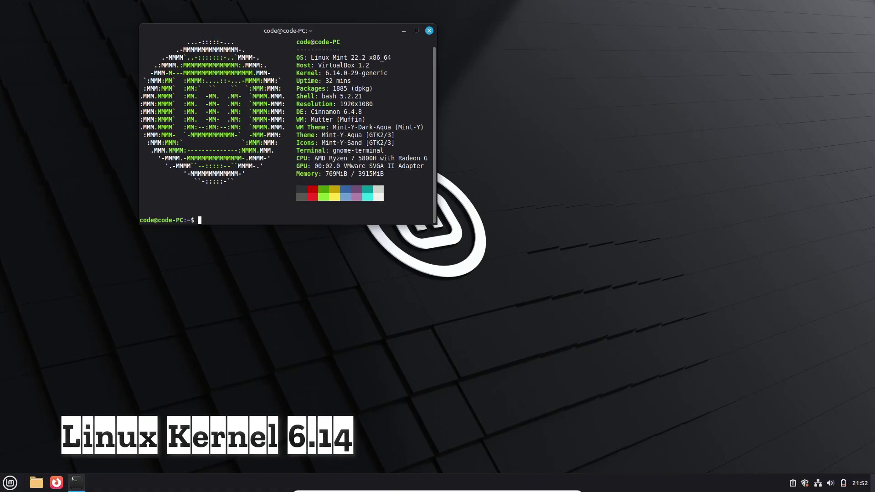
drag(383, 74, 305, 74)
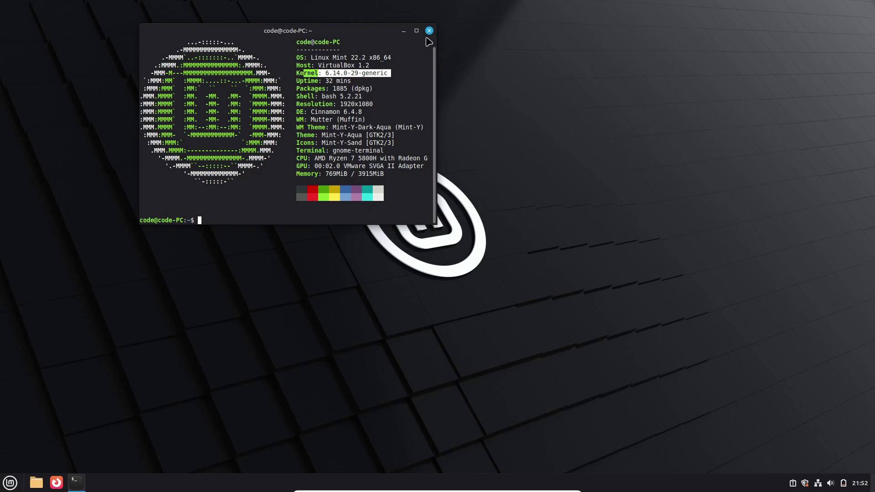
Close the terminal, dismiss the application menu and lock the screen with Ctrl+Alt+L
click(429, 31)
click(10, 482)
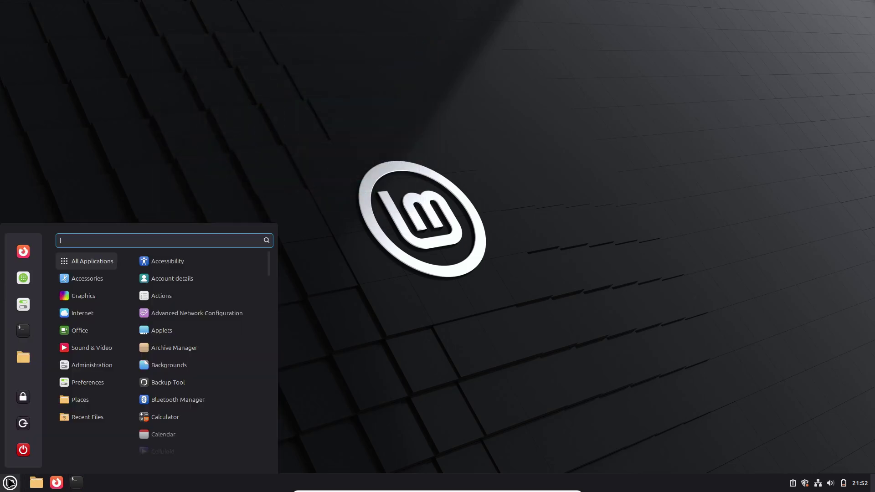
key(Escape)
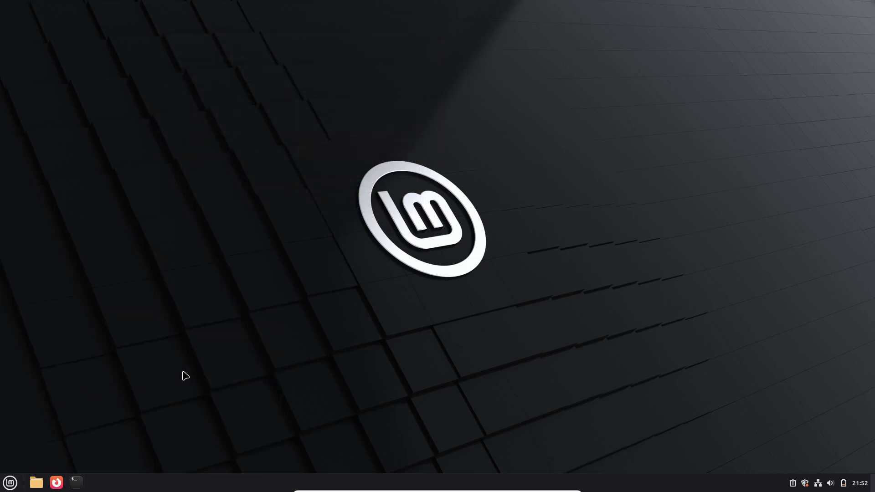
key(ctrl+alt+l)
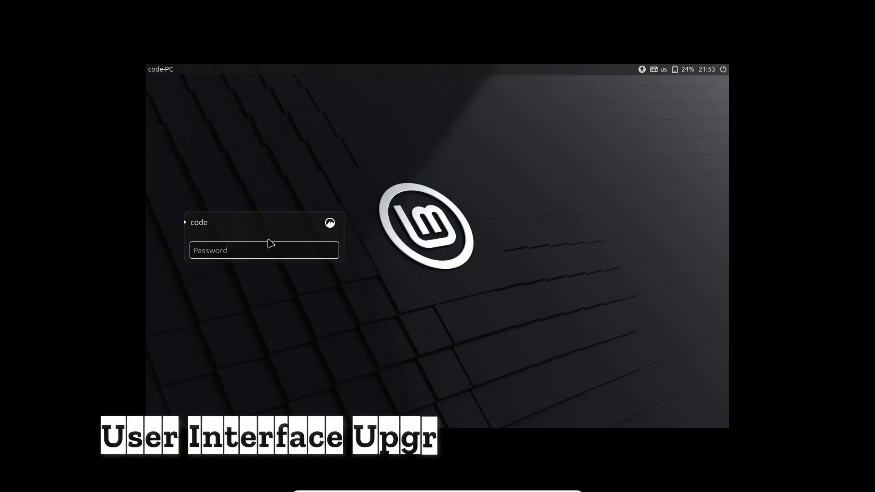
text(co)
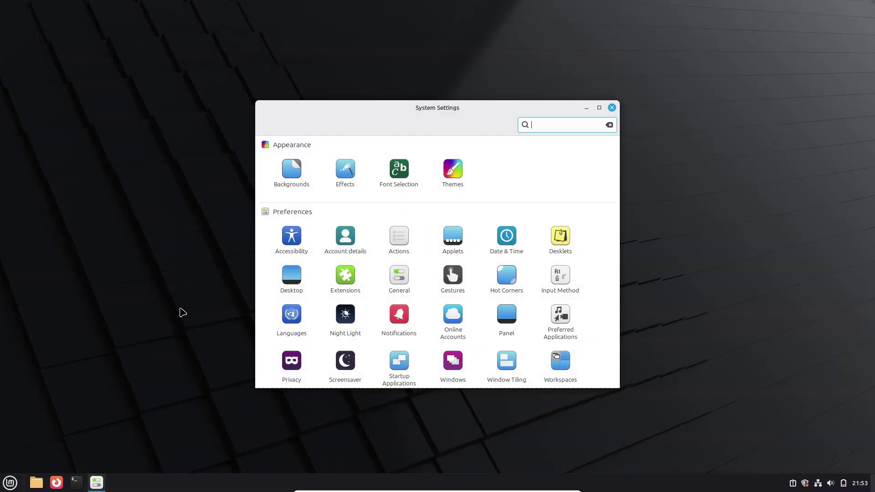
Open the detailed Themes settings and browse the Mouse Pointer and Applications themes
drag(304, 111, 166, 96)
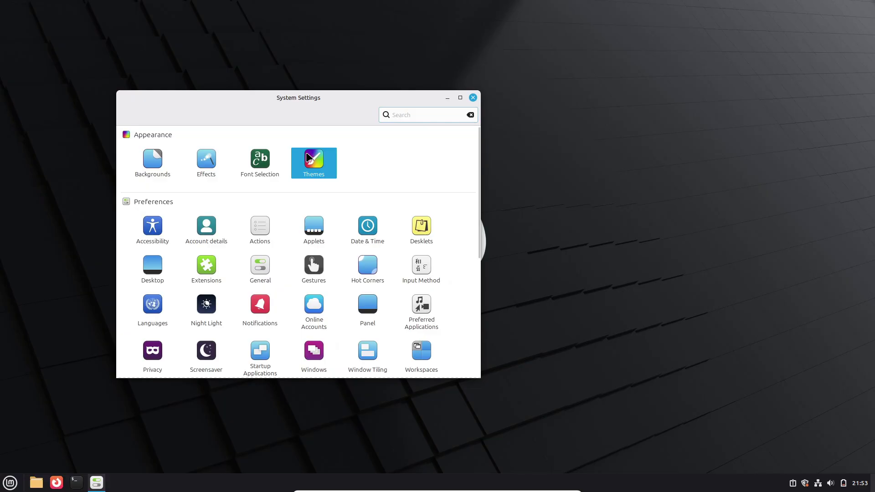
click(310, 160)
click(414, 273)
click(388, 141)
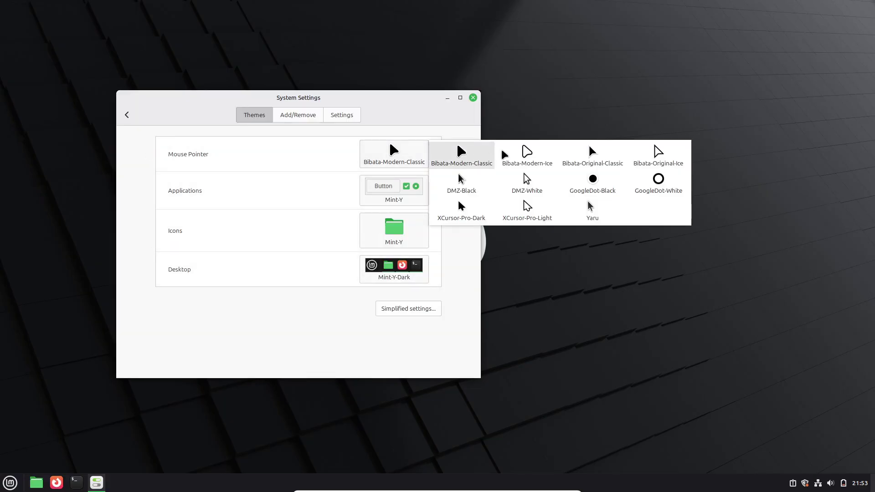
click(394, 190)
click(394, 189)
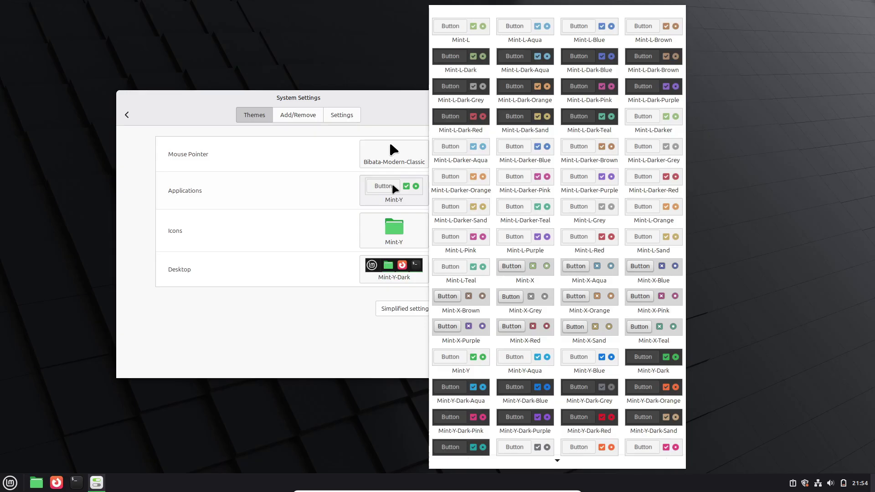
Review icon and desktop themes and the Add/Remove and Settings tabs, then open Home
click(395, 236)
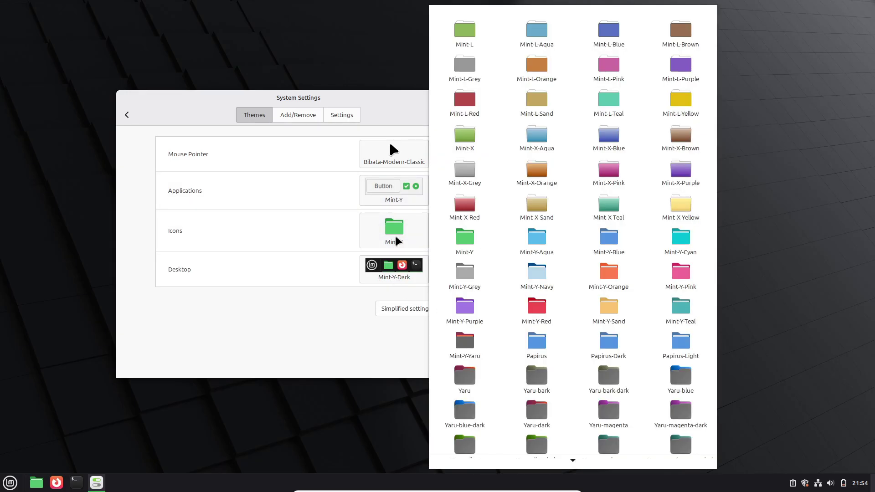
click(400, 260)
click(346, 312)
click(298, 115)
click(342, 115)
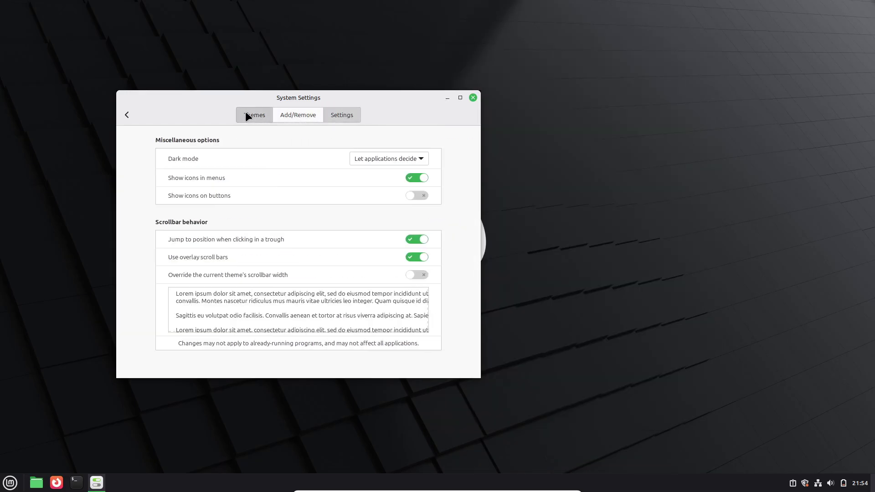
click(254, 115)
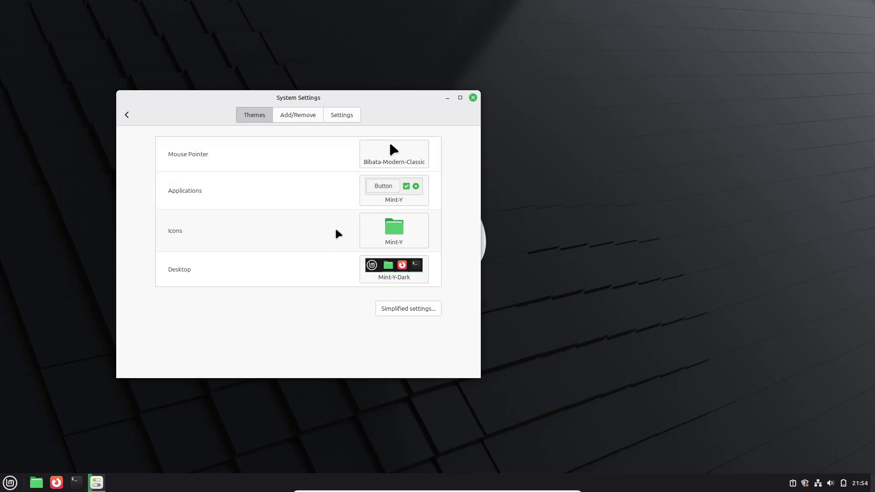
click(36, 482)
Launch Disk Usage Analyzer, scan code-PC (11.5 GB) and move its window lower right
click(10, 482)
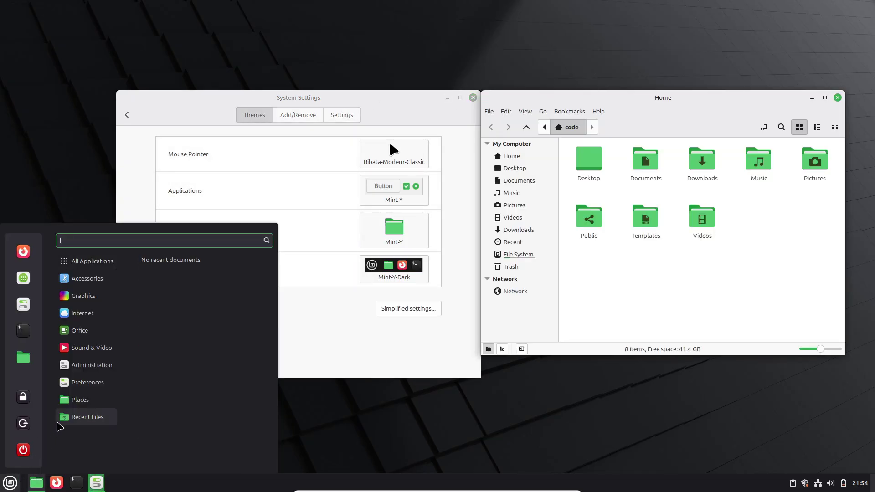
text(di)
key(Return)
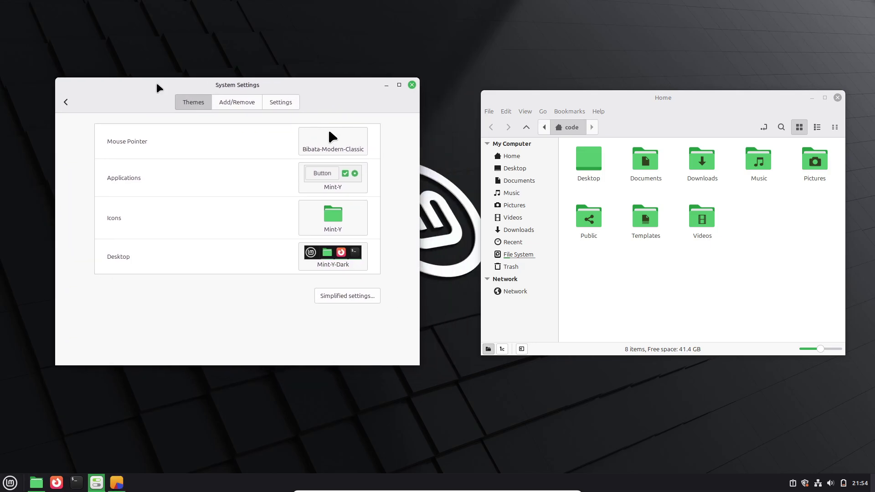
click(206, 126)
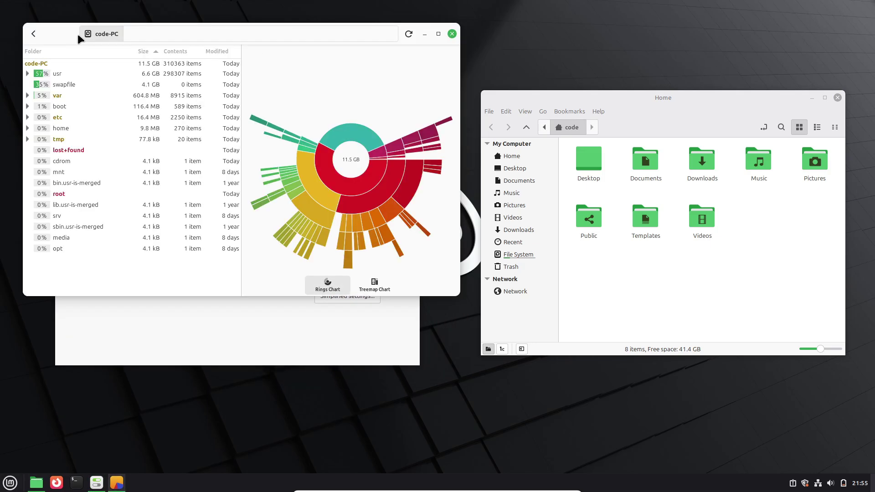
drag(44, 41, 376, 198)
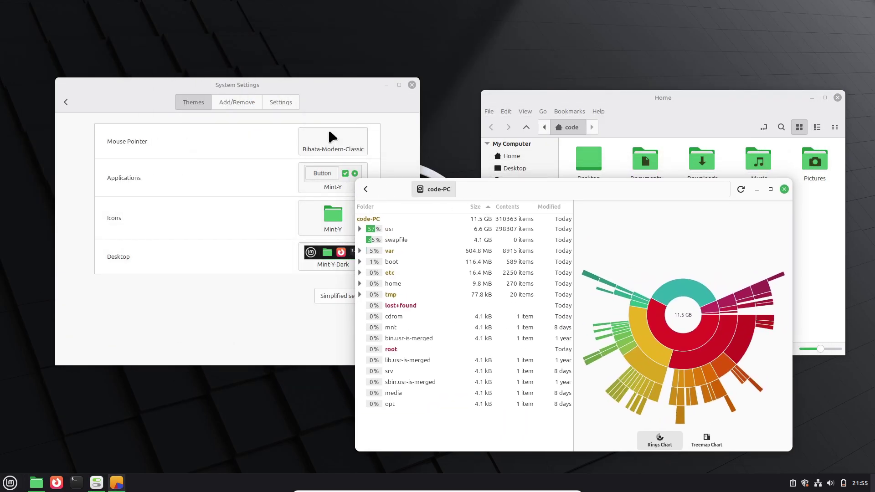
Close Disk Usage Analyzer, the Home folder and System Settings windows
click(783, 189)
click(838, 97)
click(412, 83)
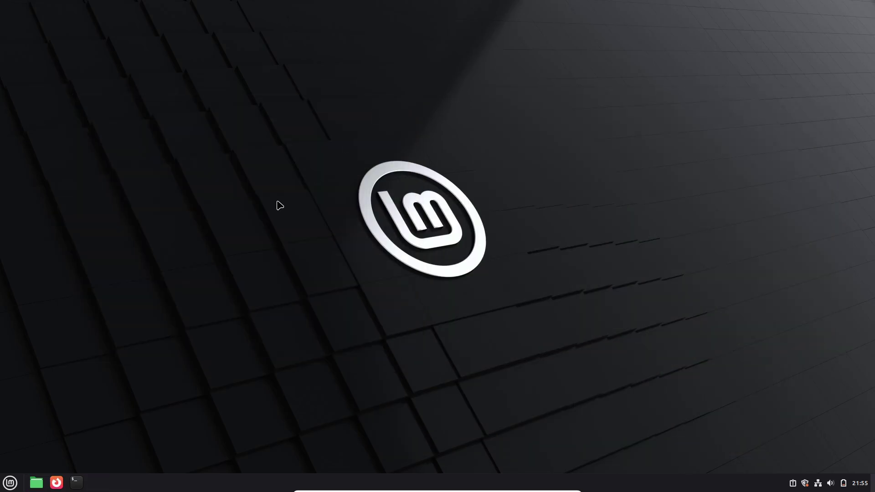
Launch Software Manager, advance the featured banner three times and open Discord's details page
click(10, 482)
click(22, 280)
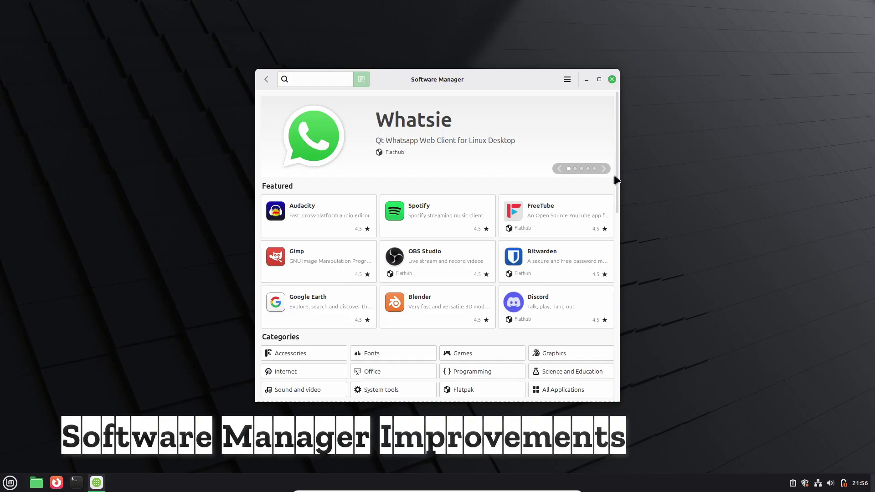
click(604, 169)
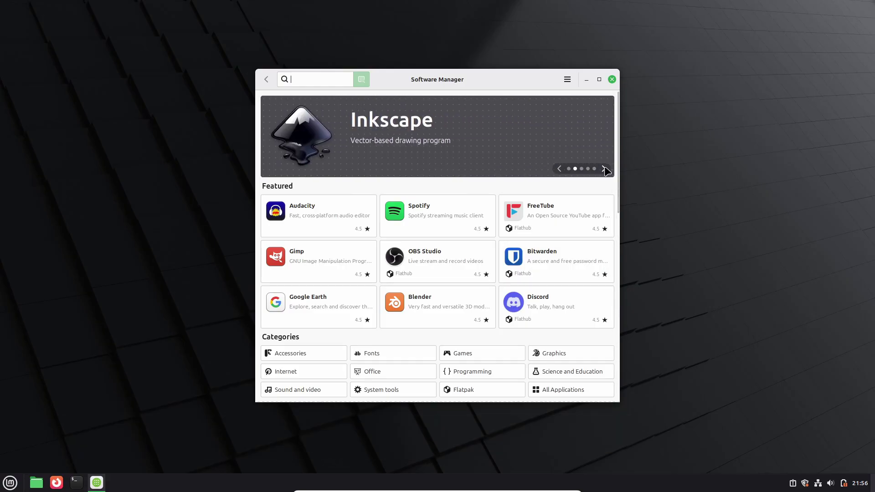
click(604, 169)
click(604, 169)
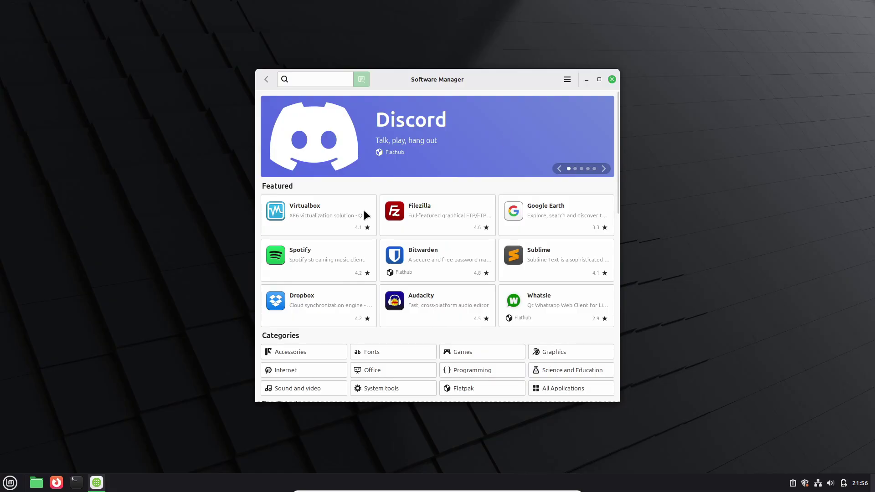
click(395, 153)
mouse_move(524, 119)
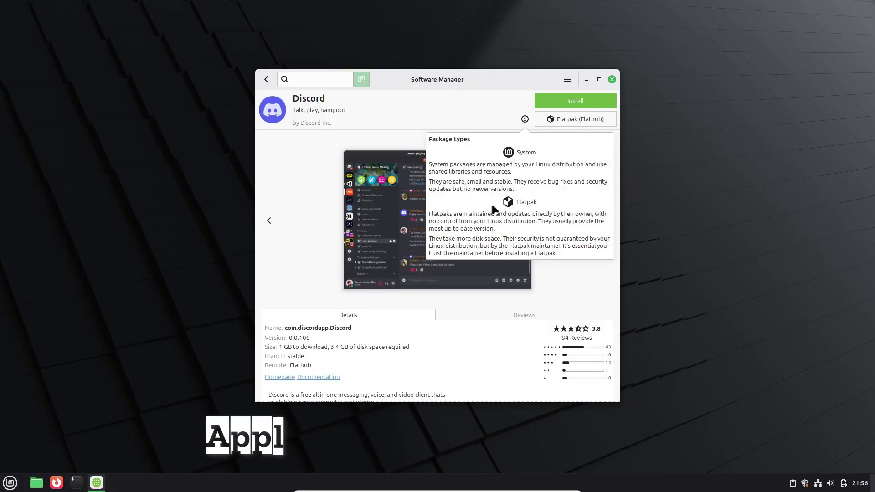
Launch Hypnotix and open the Ireland TV channel list by country
click(266, 80)
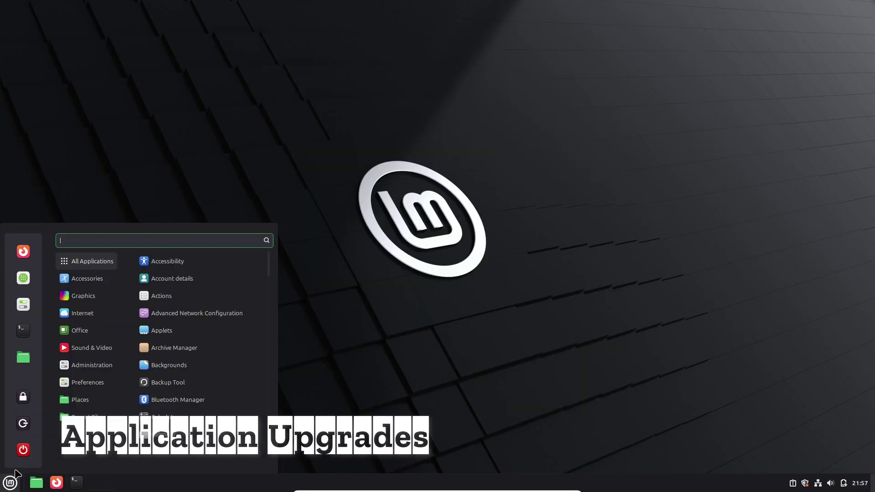
text(hyp)
key(Return)
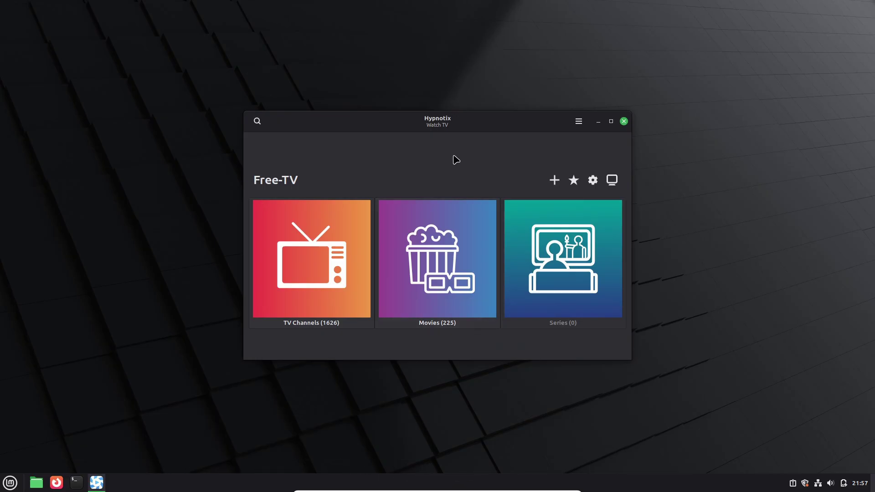
click(348, 261)
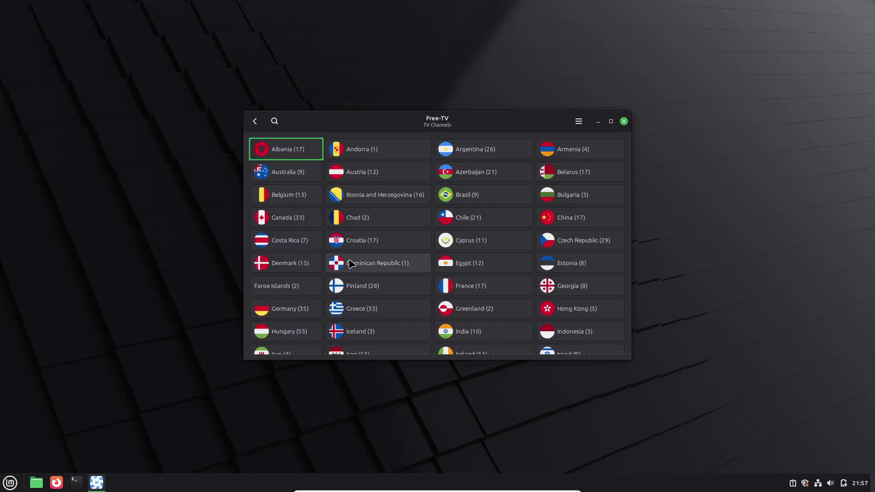
scroll(510, 229, down, 2)
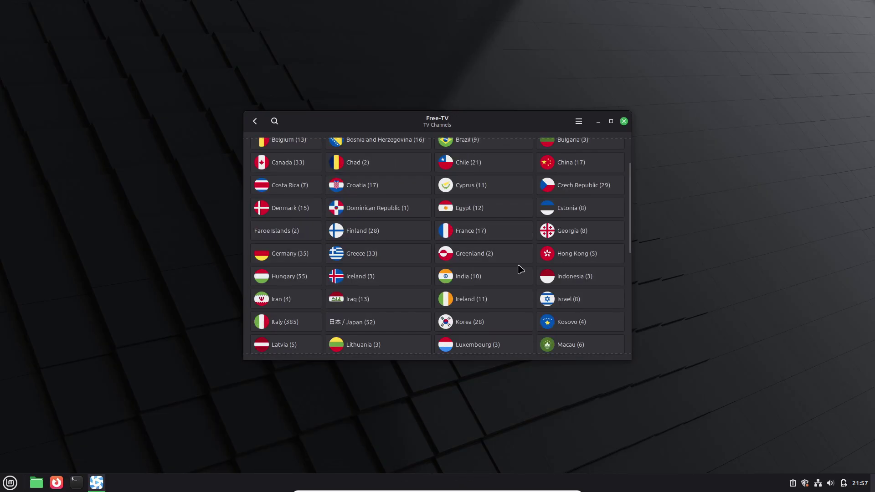
click(500, 302)
View Hypnotix's About info, play Houses of the Oireachtas, then launch Notes
click(421, 121)
click(425, 167)
key(Escape)
click(141, 192)
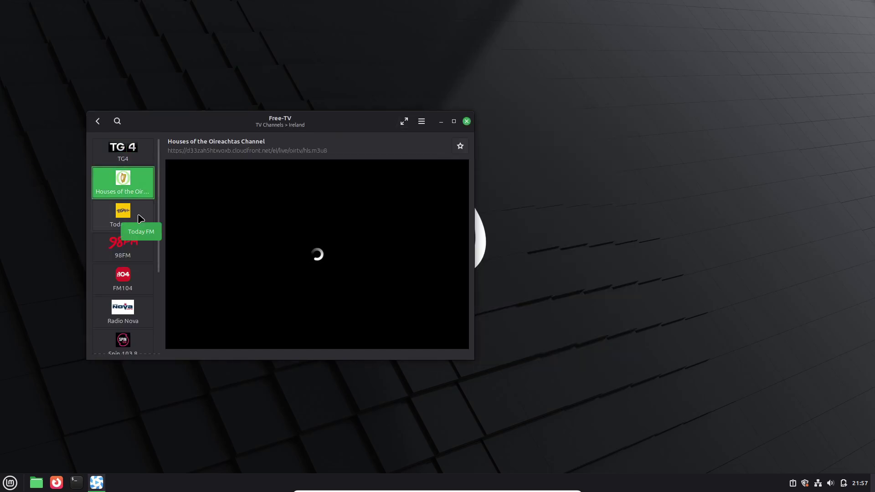
key(Down)
key(Down)
key(Down)
key(Return)
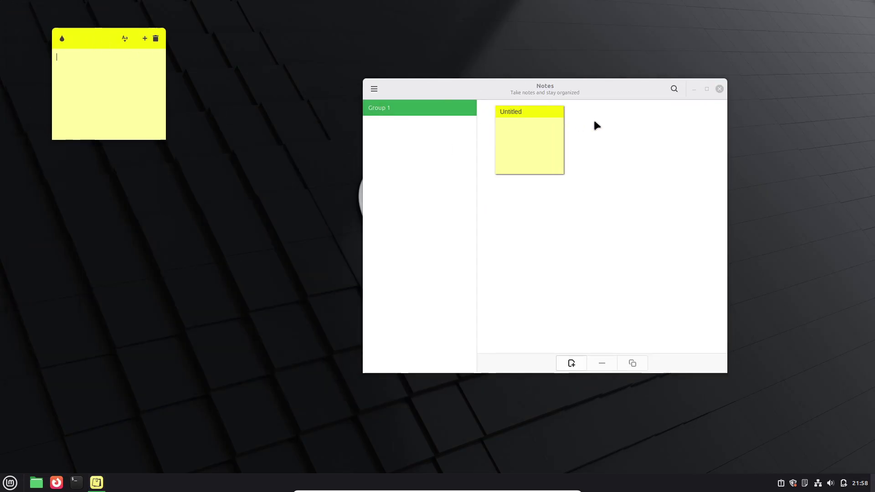
Add a green second sticky note below the first and show About Notes (version 1.27)
click(571, 363)
drag(73, 21, 145, 167)
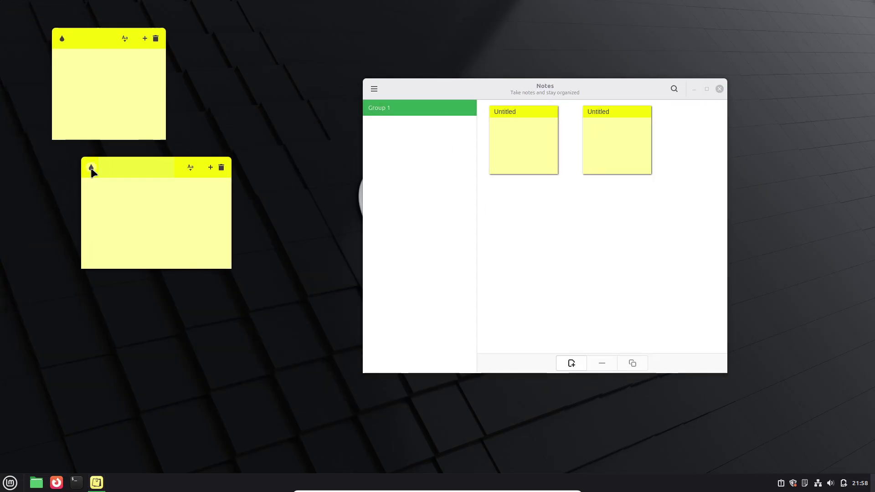
click(91, 168)
click(126, 200)
click(374, 88)
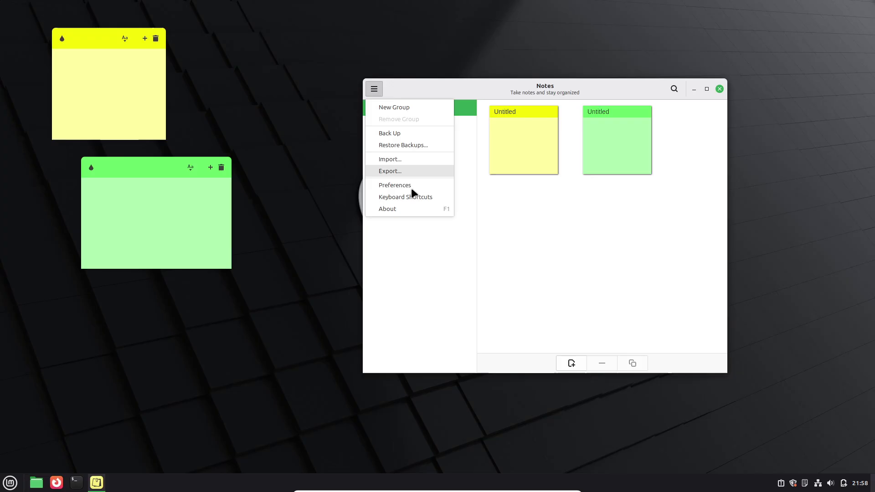
click(411, 209)
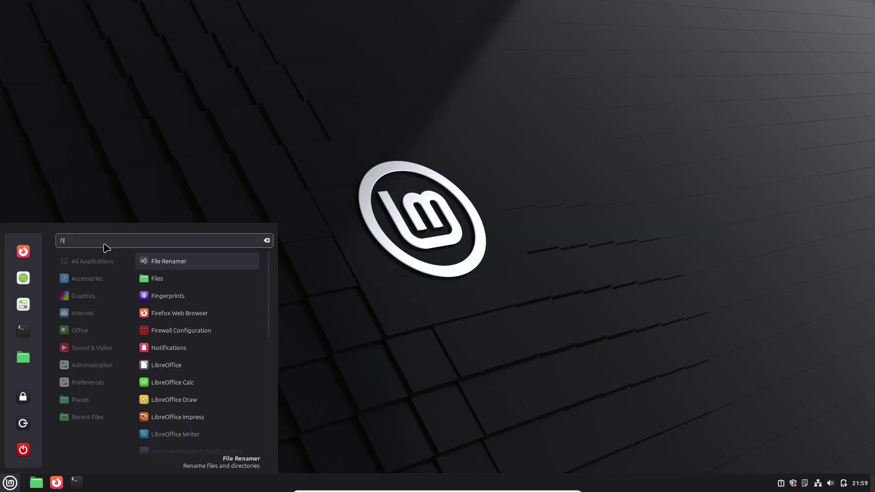
Launch Fingwit, view its About info (version 1.0.4), then close the tool
key(Down)
key(Down)
key(Return)
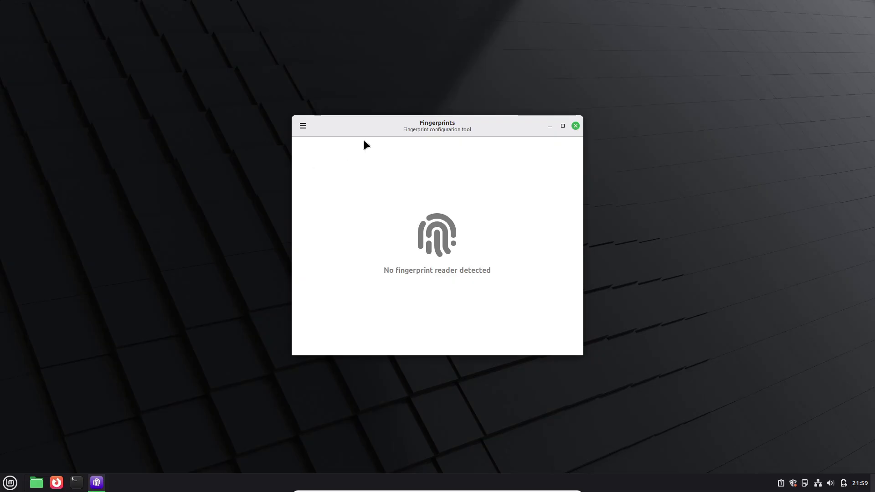
click(309, 129)
click(326, 158)
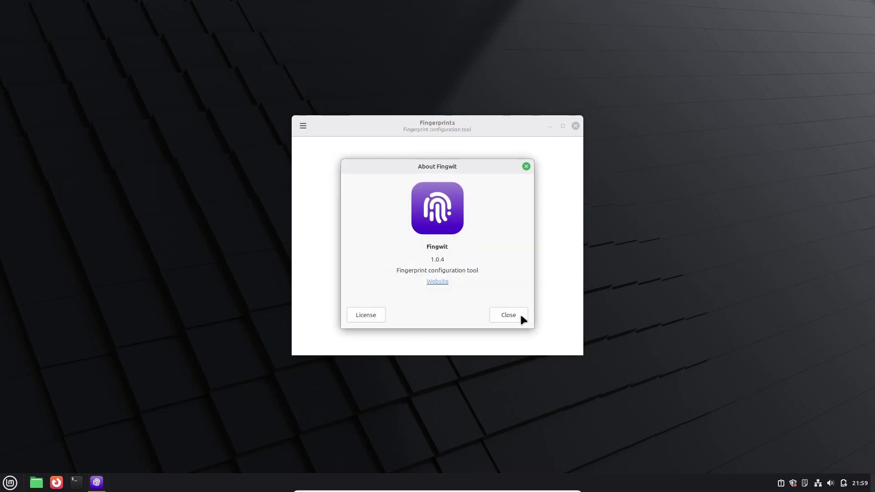
click(519, 315)
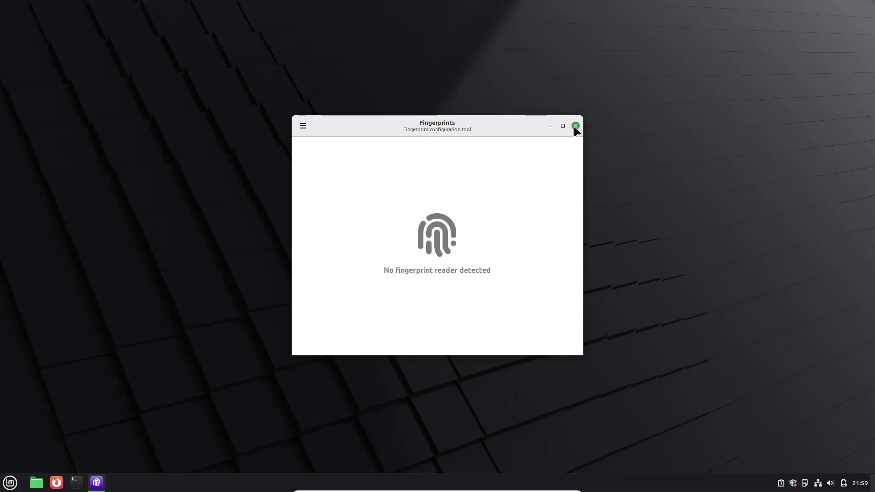
click(575, 127)
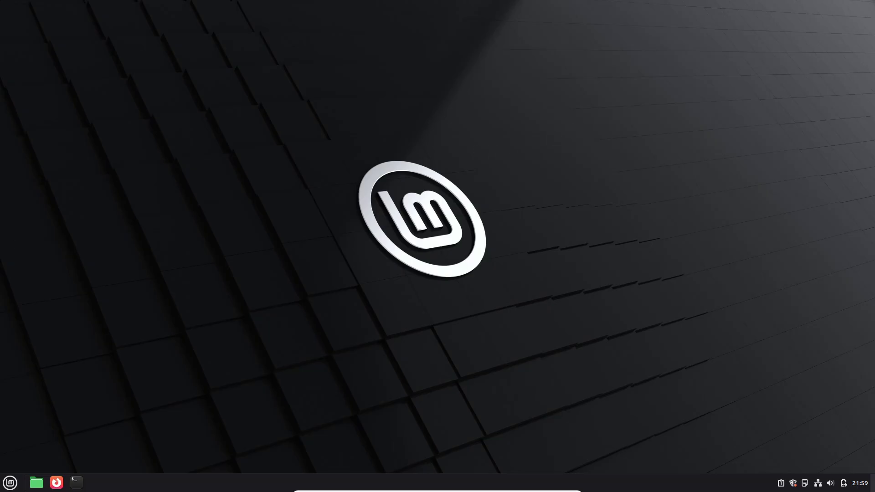
click(10, 482)
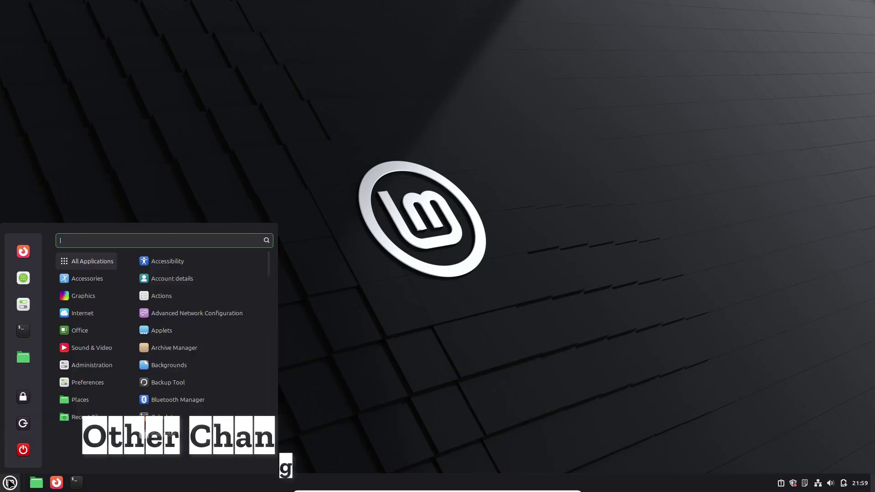
click(165, 330)
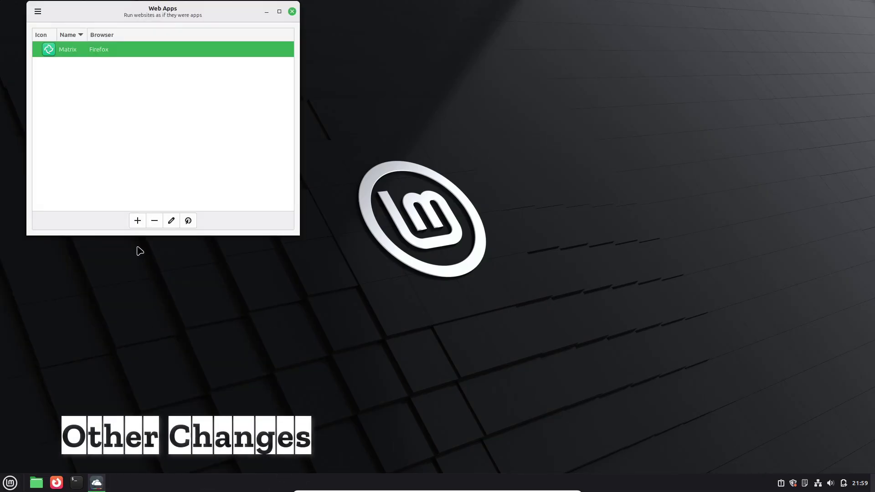
click(139, 222)
click(152, 229)
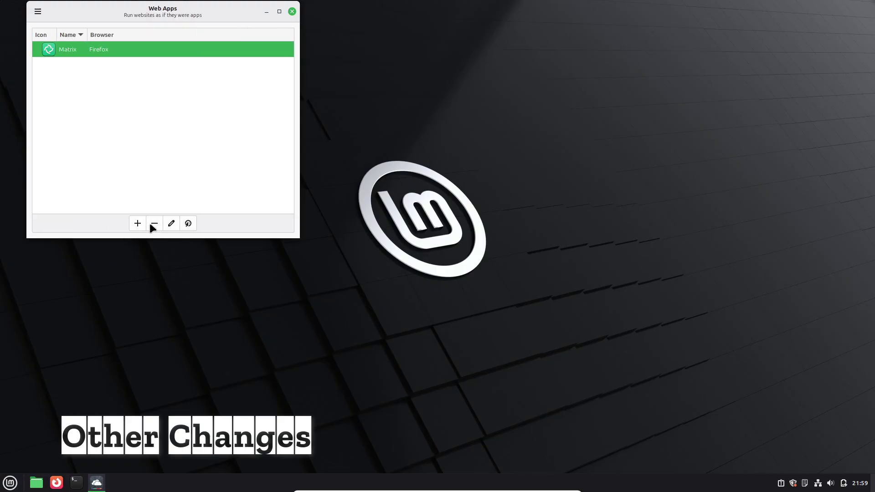
click(38, 13)
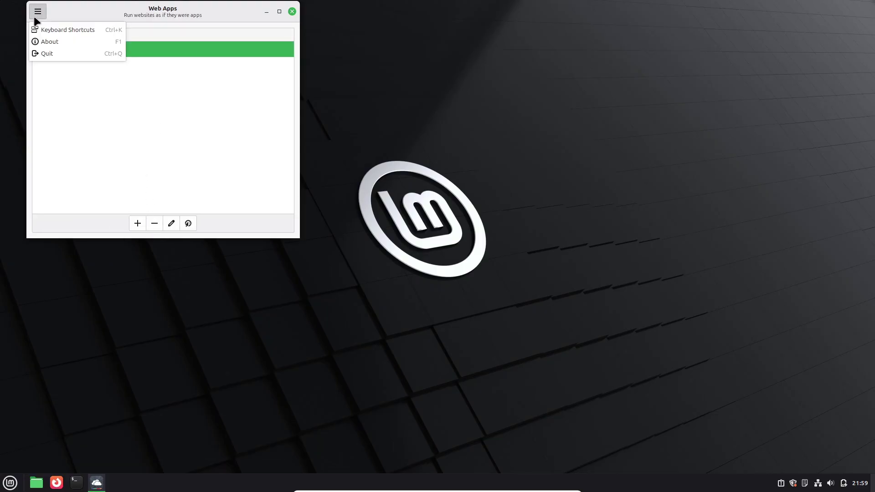
click(50, 41)
click(237, 201)
click(291, 11)
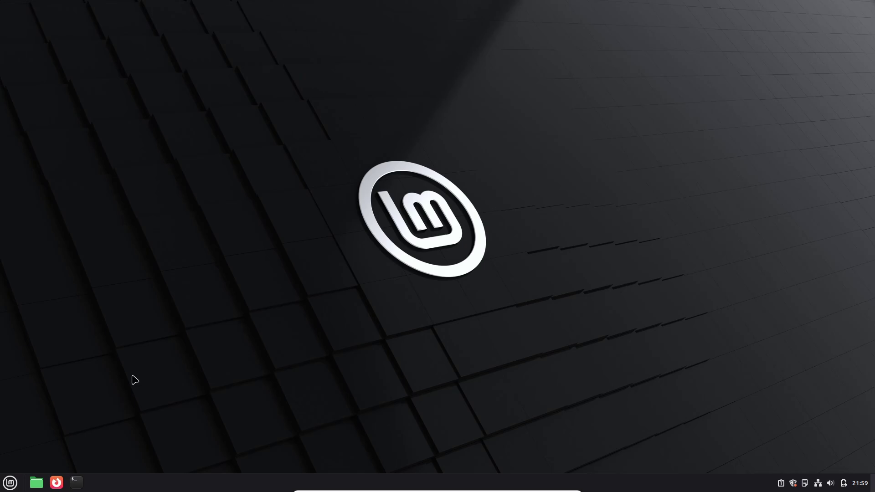
click(11, 482)
mouse_move(82, 313)
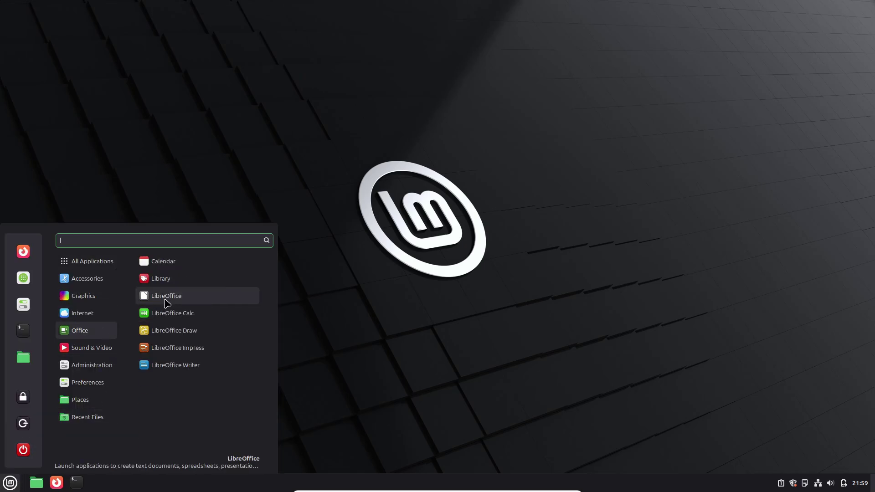
click(164, 296)
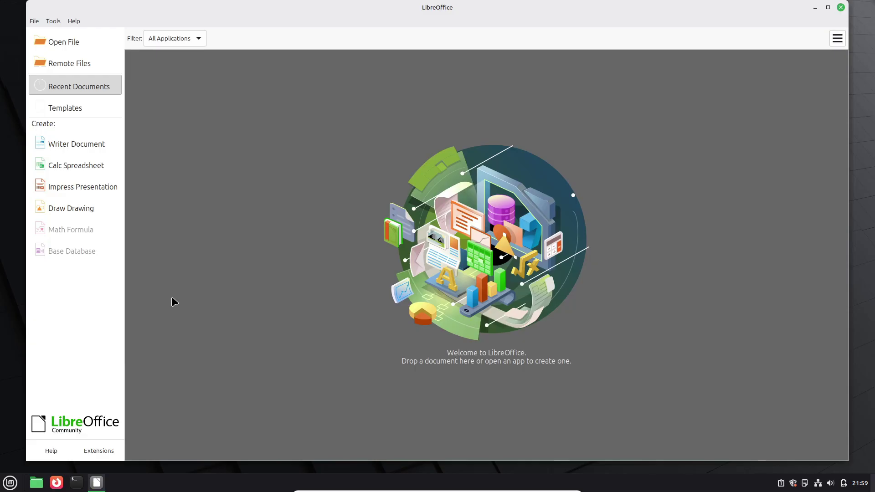
click(73, 22)
click(121, 150)
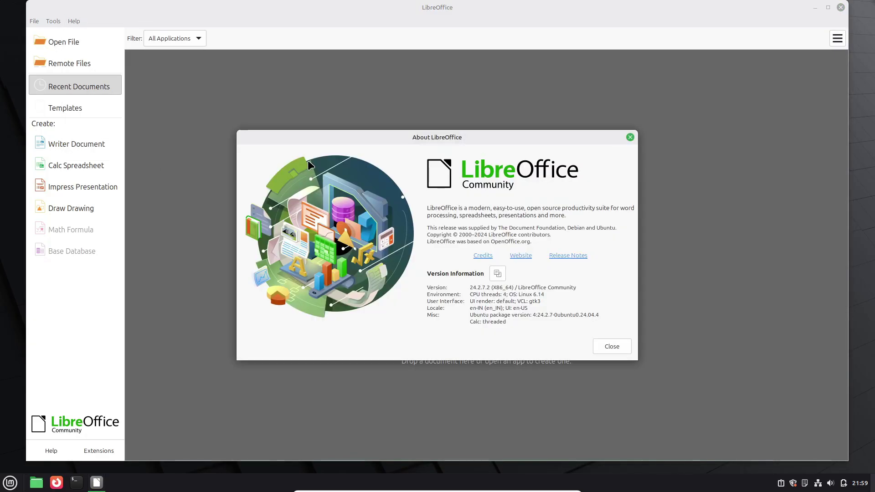
click(610, 347)
click(840, 8)
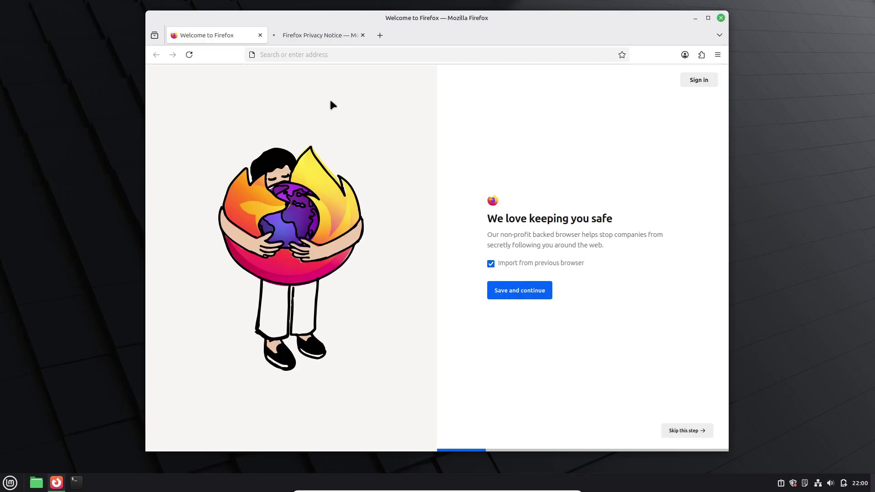
Open Firefox, search 'linux mint' and open the Linux Mint download page result
middle_click(279, 37)
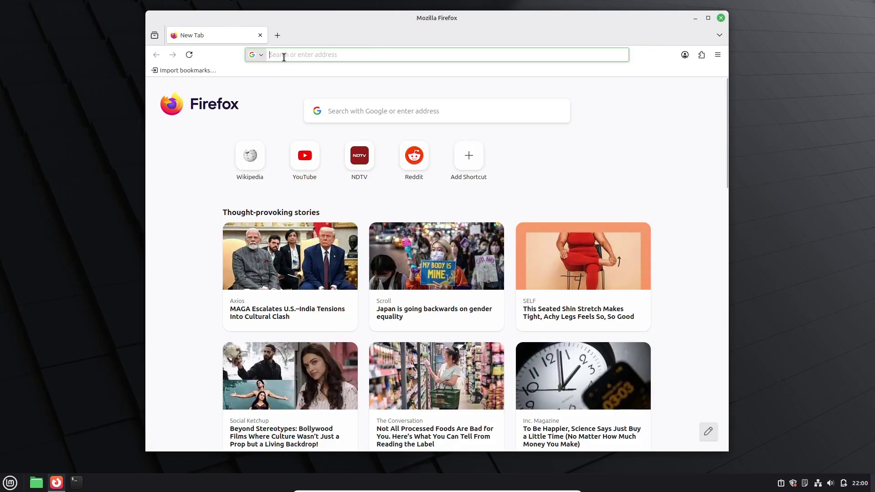
click(283, 54)
text(linux mint)
key(Return)
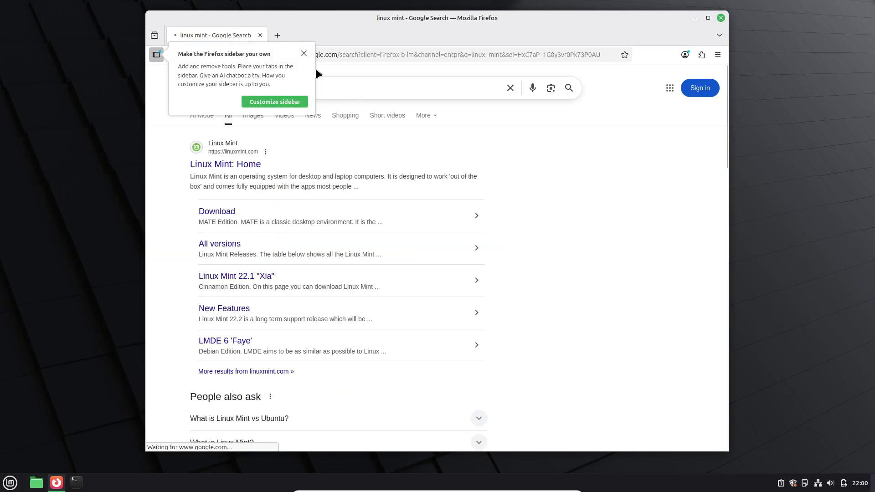
click(208, 216)
scroll(571, 249, down, 5)
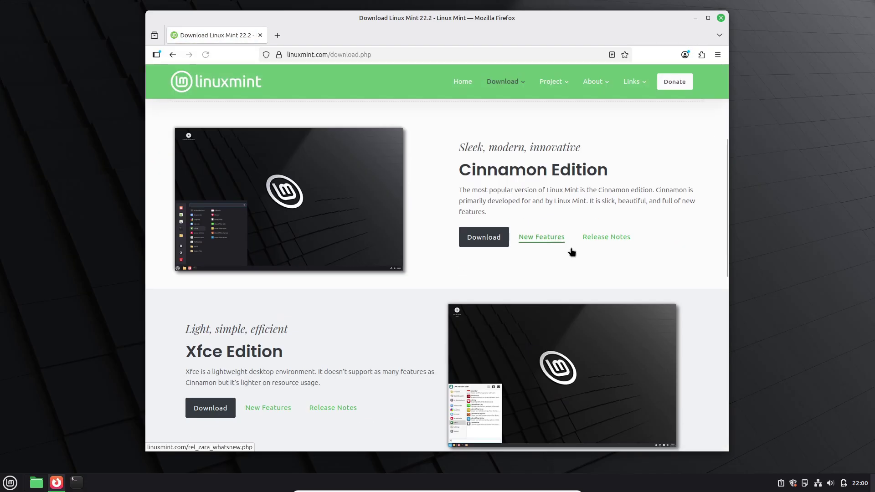
Browse the Cinnamon, Xfce and MATE edition pages, returning to the editions list each time
click(484, 237)
scroll(470, 198, down, 3)
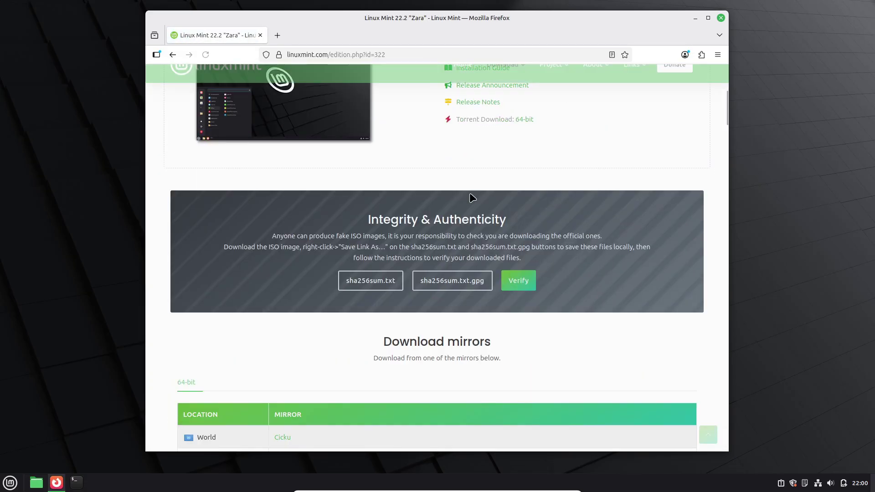
scroll(470, 198, down, 3)
scroll(469, 197, up, 10)
click(173, 55)
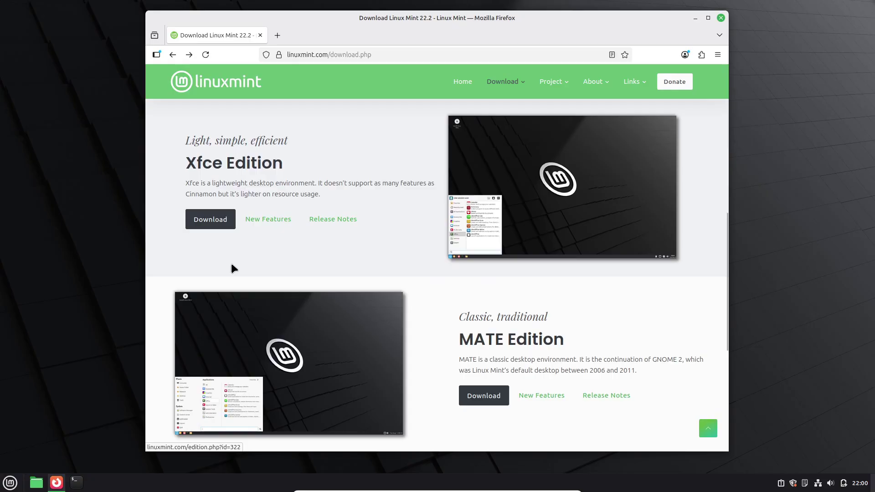
click(209, 219)
scroll(222, 218, down, 3)
scroll(222, 218, down, 5)
scroll(225, 206, up, 10)
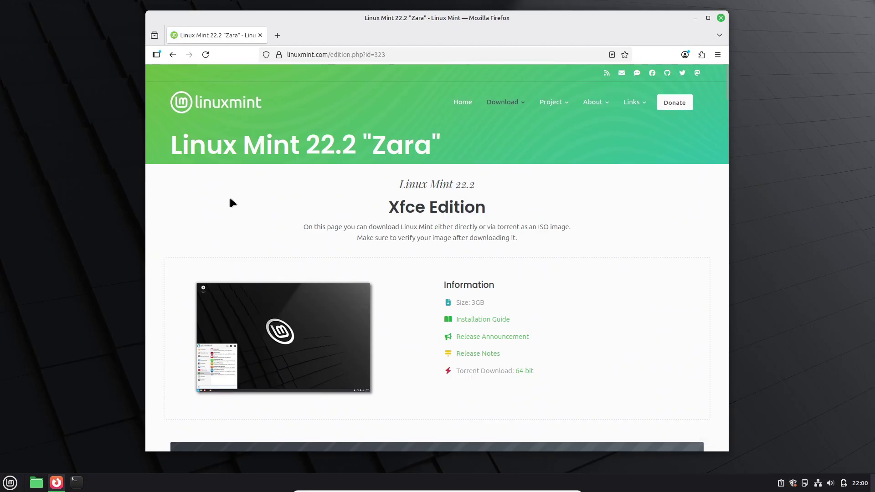
click(173, 54)
click(485, 144)
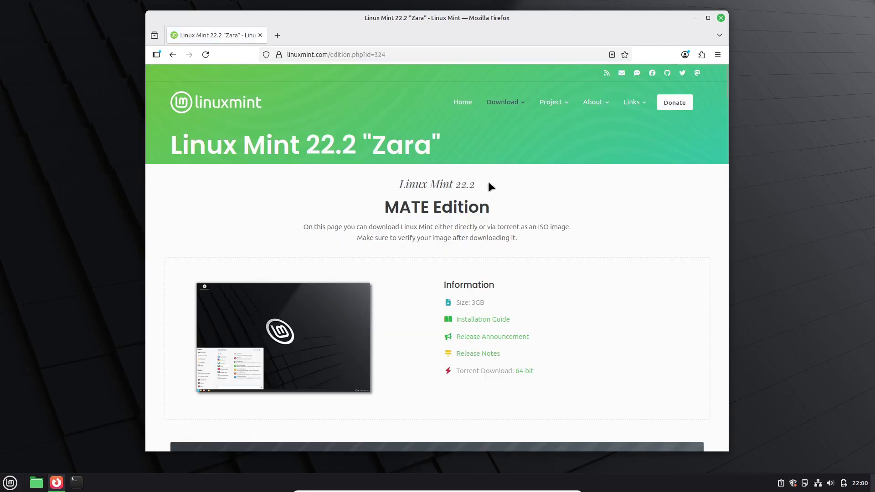
scroll(489, 180, down, 3)
scroll(489, 182, down, 2)
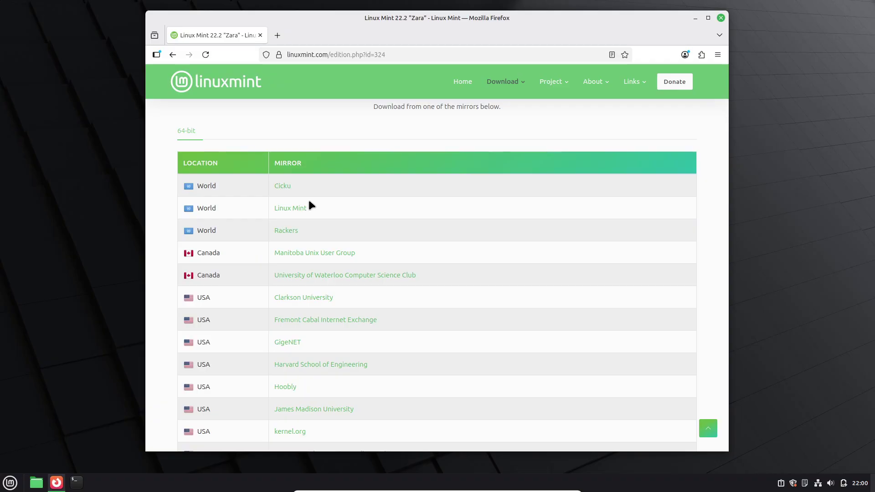
scroll(309, 200, up, 5)
scroll(309, 200, up, 5)
click(173, 54)
scroll(280, 239, up, 5)
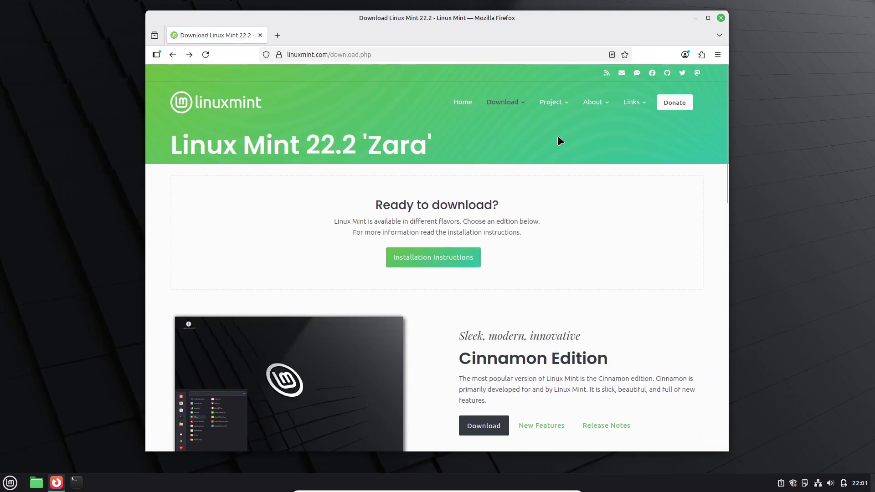